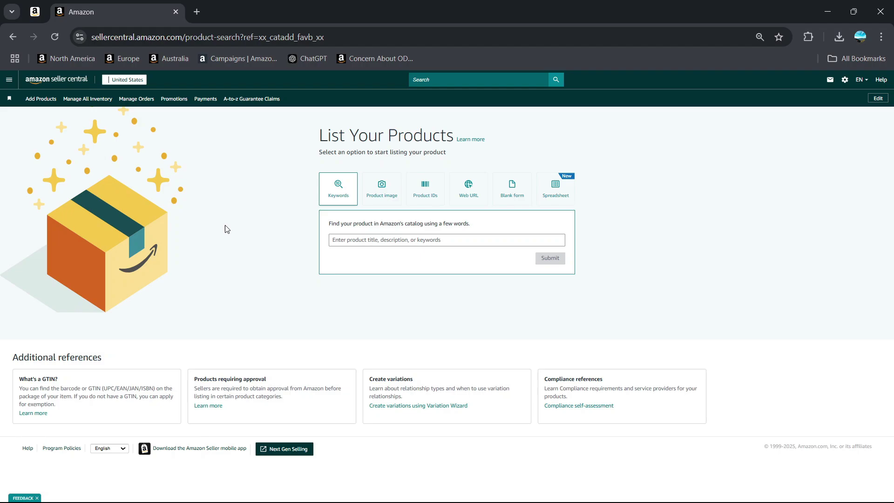
# Go to adding a new product and choose to list from a product photo
pyautogui.click(4, 85)
pyautogui.moveTo(42, 101)
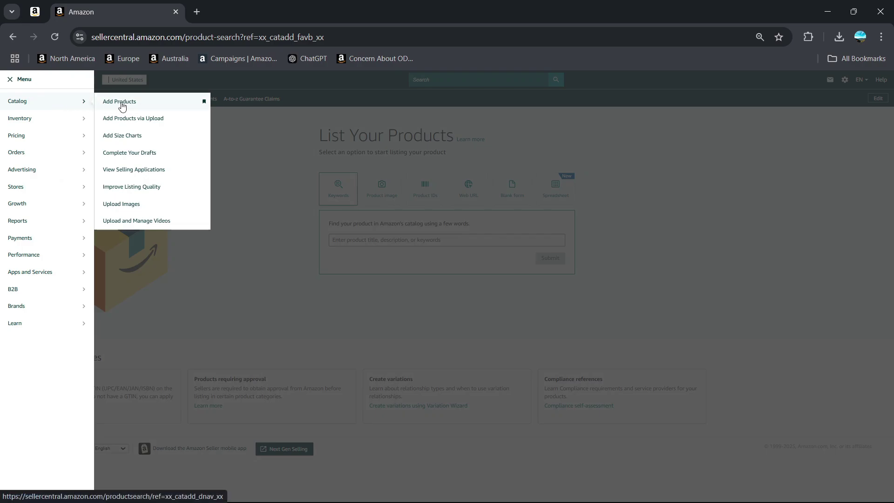
pyautogui.click(288, 193)
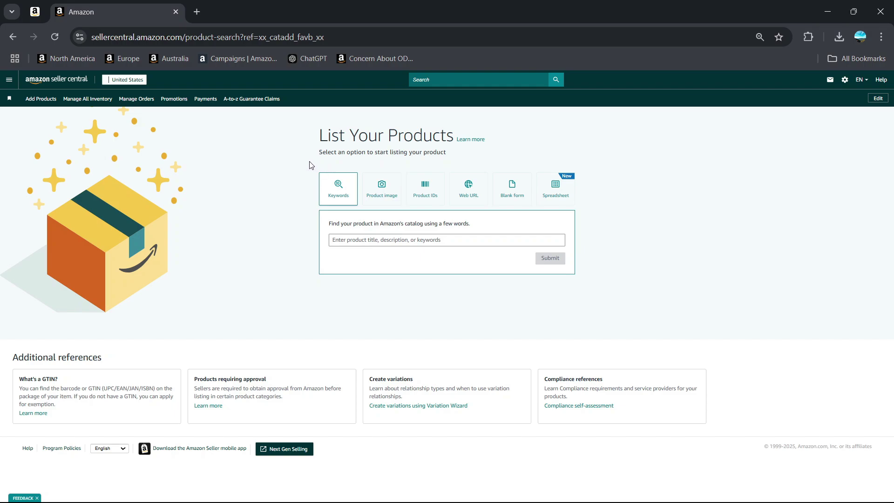
pyautogui.click(392, 190)
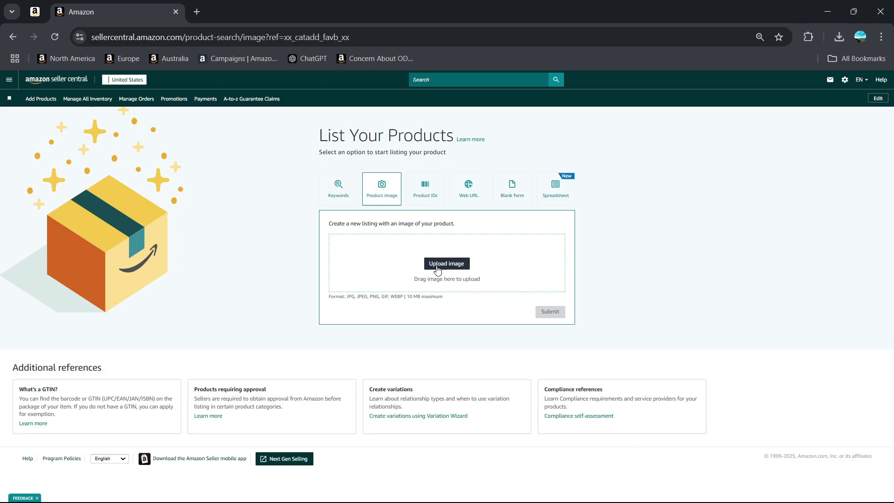
# Upload the downloaded water bottle photo and submit it
pyautogui.click(839, 38)
pyautogui.moveTo(754, 87)
pyautogui.mouseDown()
pyautogui.moveTo(508, 201)
pyautogui.moveTo(449, 258)
pyautogui.mouseUp()
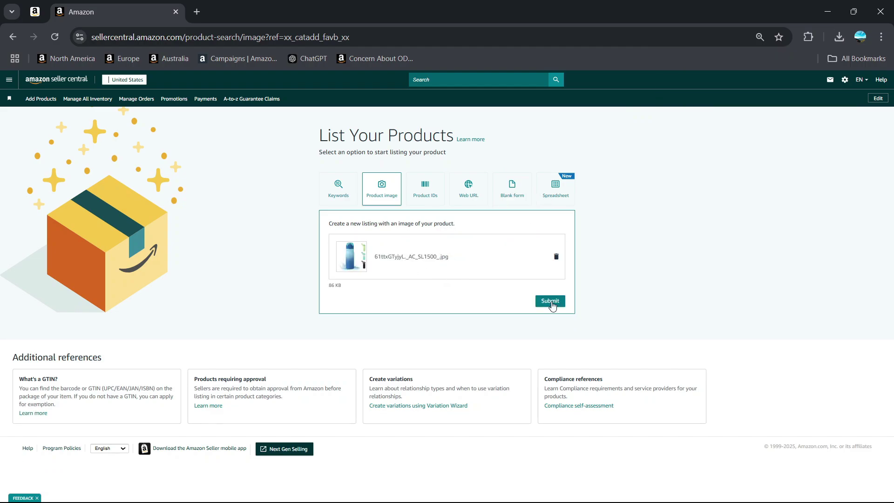
pyautogui.click(551, 302)
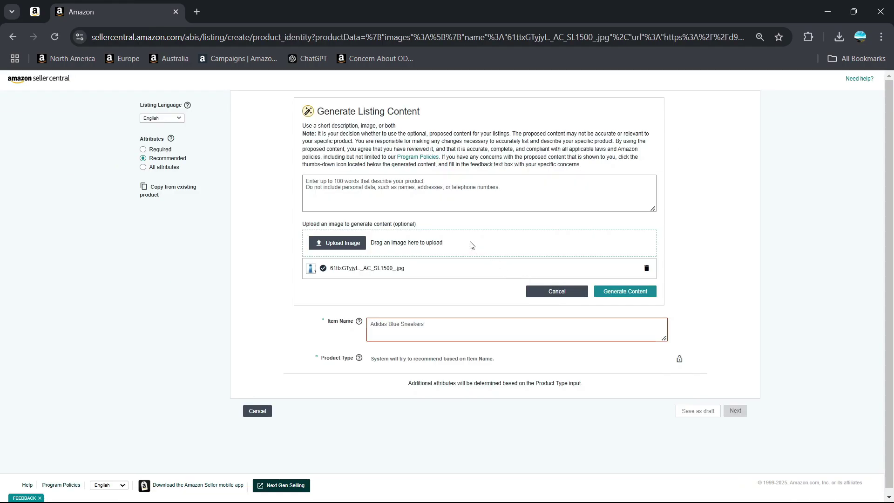
# Paste the Amazon.com.au bottle title into the description box and generate listing content
pyautogui.click(367, 195)
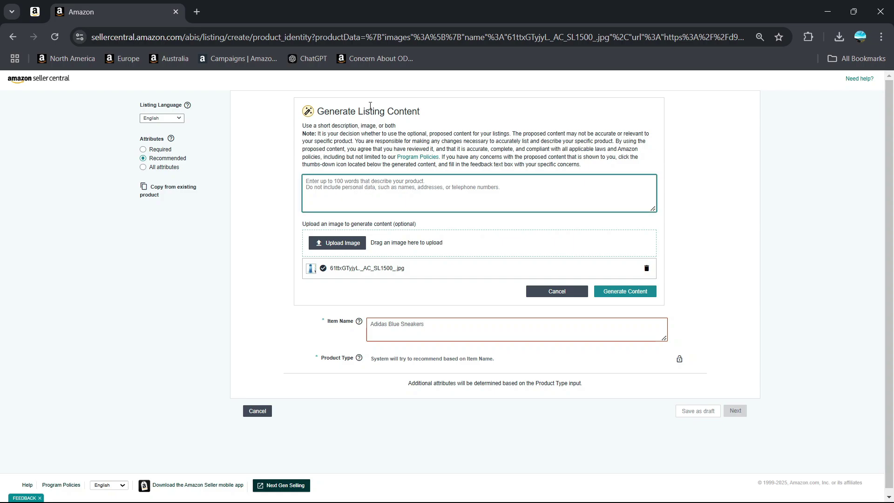
pyautogui.tripleClick(345, 109)
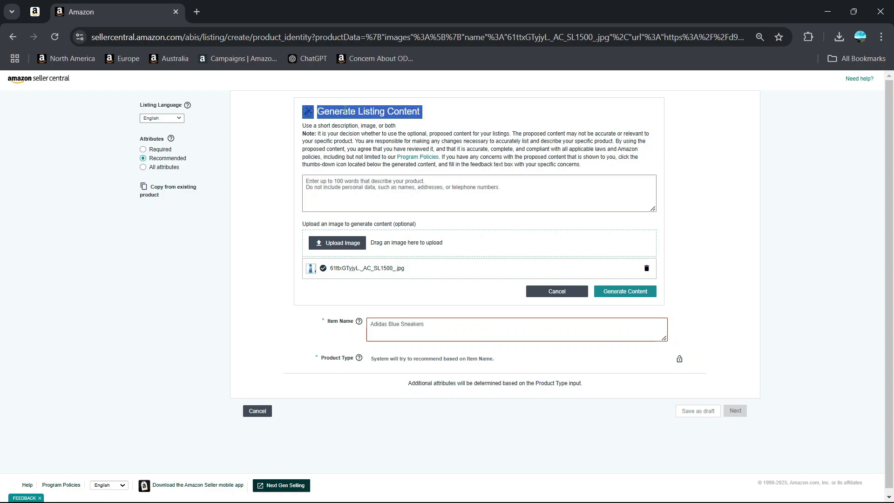
pyautogui.click(424, 303)
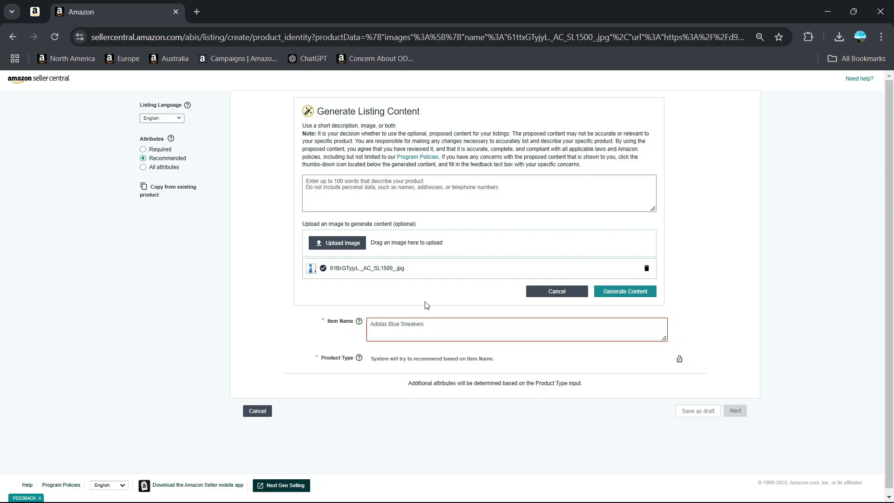
pyautogui.click(399, 329)
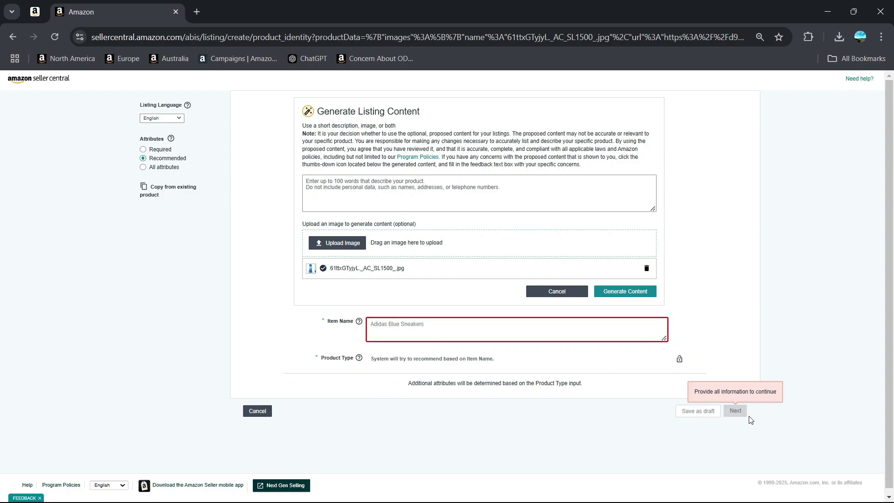
pyautogui.click(402, 191)
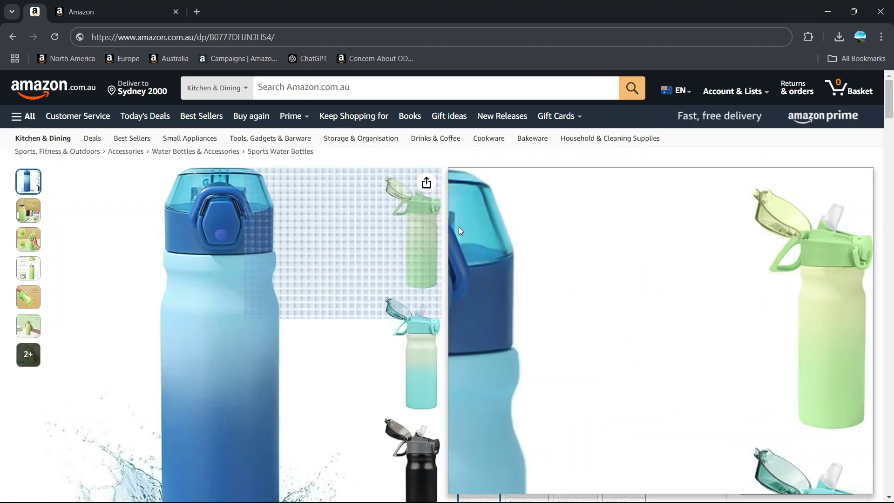
pyautogui.tripleClick(516, 194)
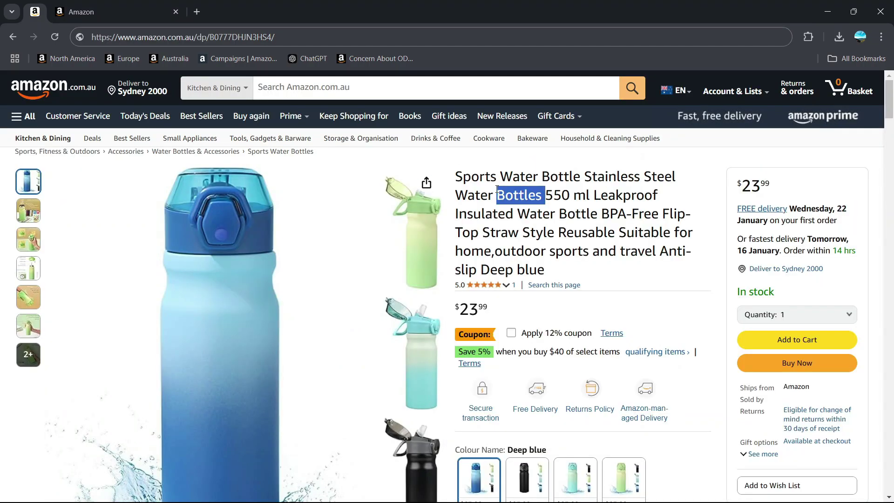
pyautogui.hotkey('ctrl', 'c')
pyautogui.hotkey('alt', 'Tab')
pyautogui.hotkey('ctrl', 'v')
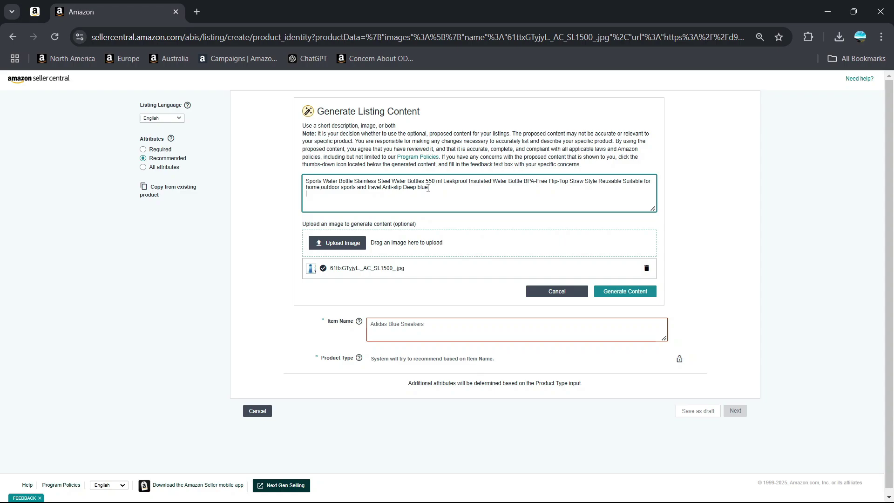
pyautogui.click(626, 292)
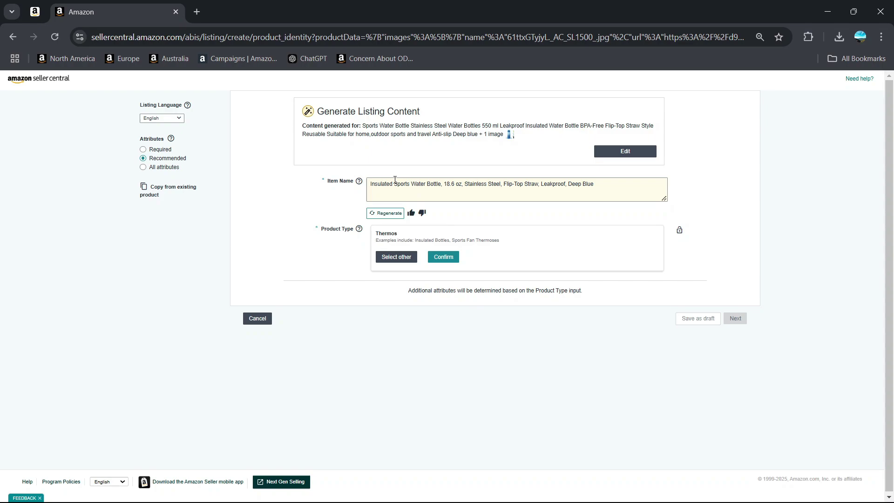
# Accept Thermos as the listing's product type
pyautogui.doubleClick(351, 228)
pyautogui.click(389, 235)
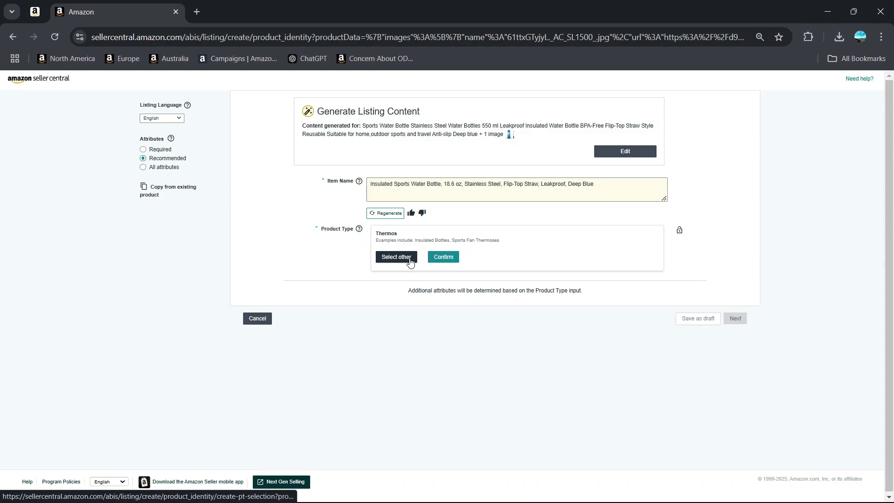
pyautogui.click(450, 260)
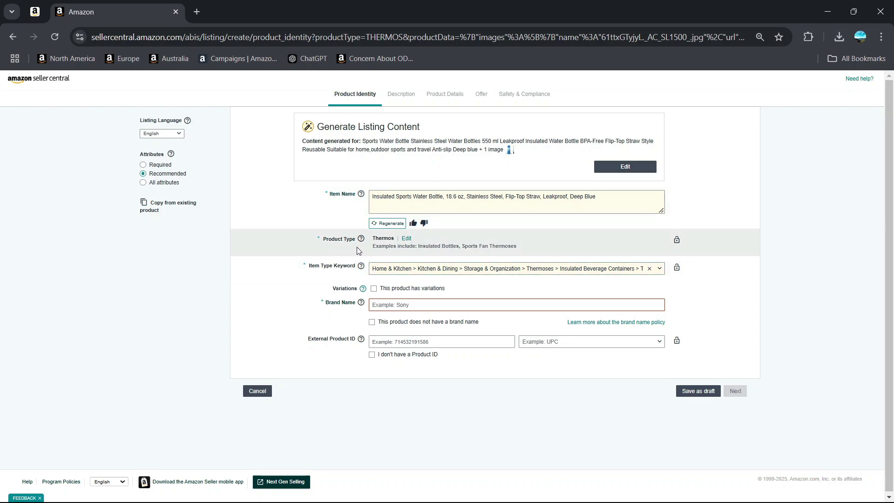
# Mark the product as varying by Color with no brand name, then continue
pyautogui.tripleClick(323, 269)
pyautogui.click(517, 268)
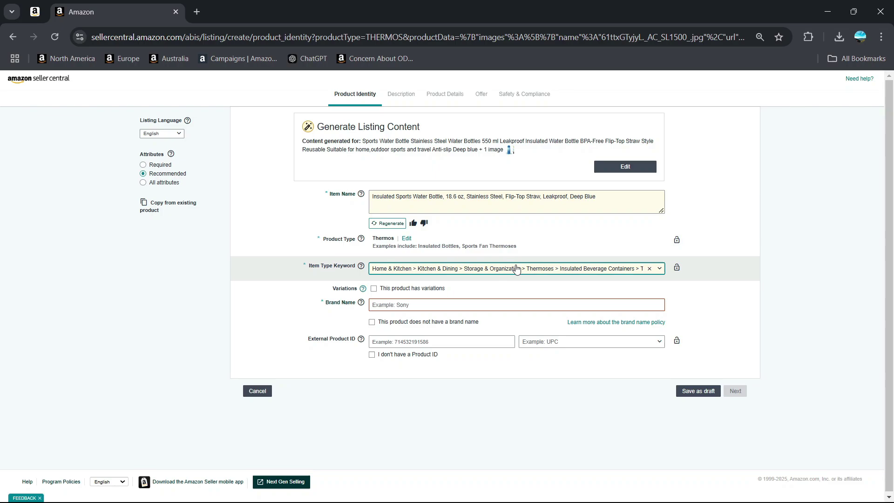
pyautogui.moveTo(363, 288)
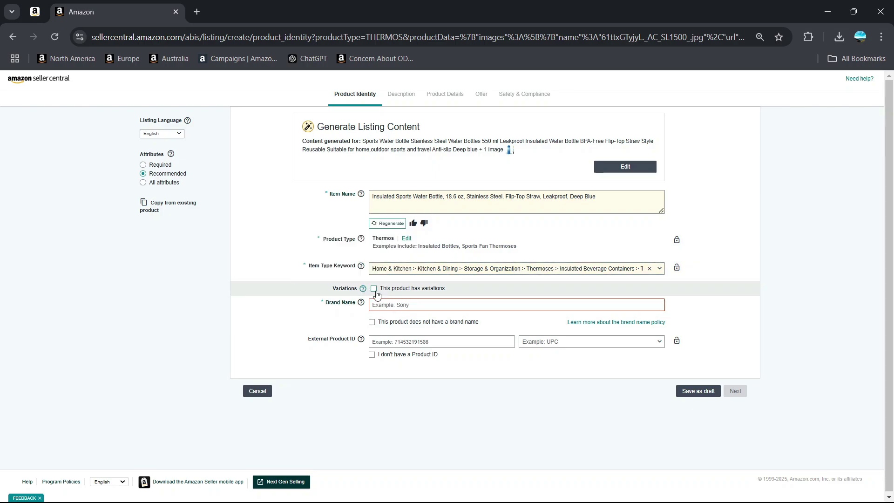
pyautogui.click(374, 288)
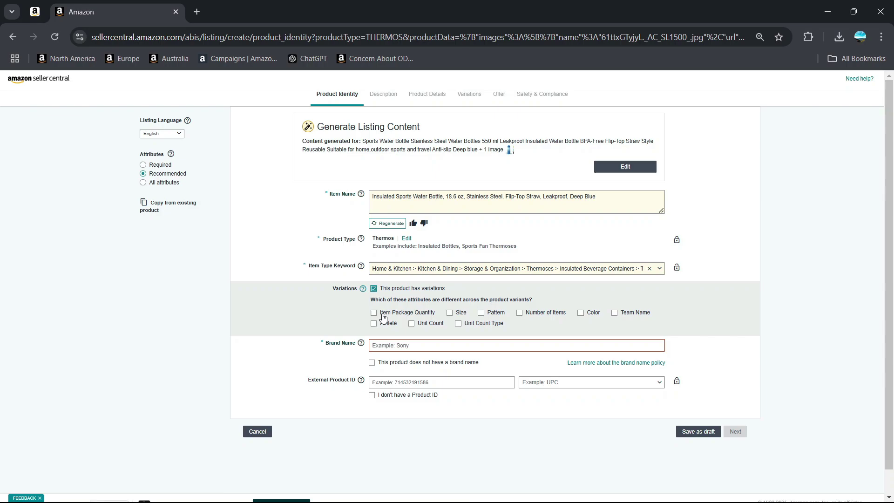
pyautogui.click(593, 313)
pyautogui.moveTo(360, 343)
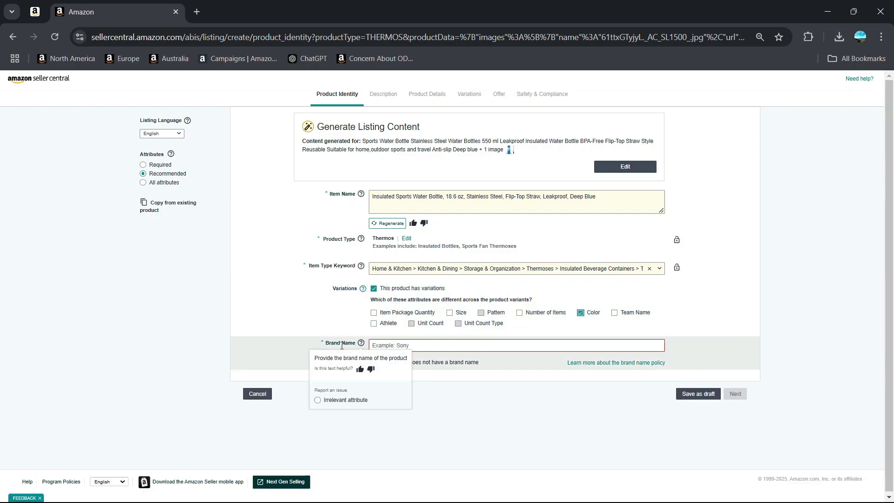
pyautogui.click(432, 342)
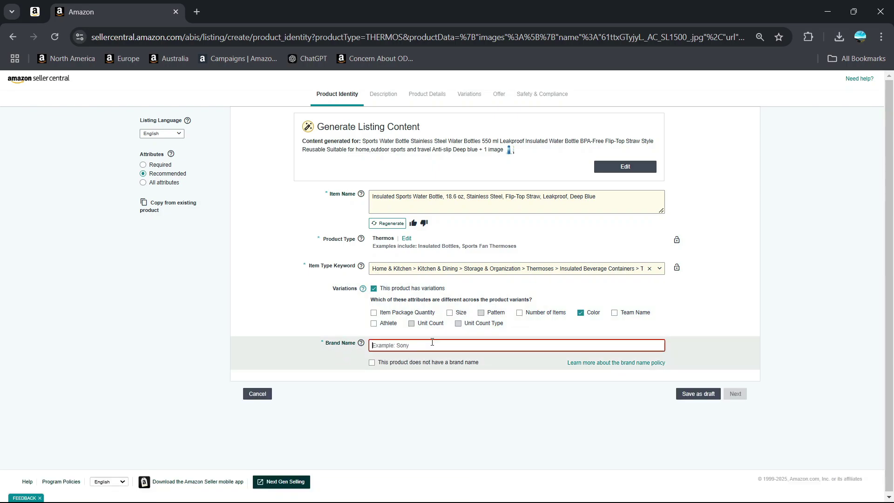
pyautogui.click(372, 362)
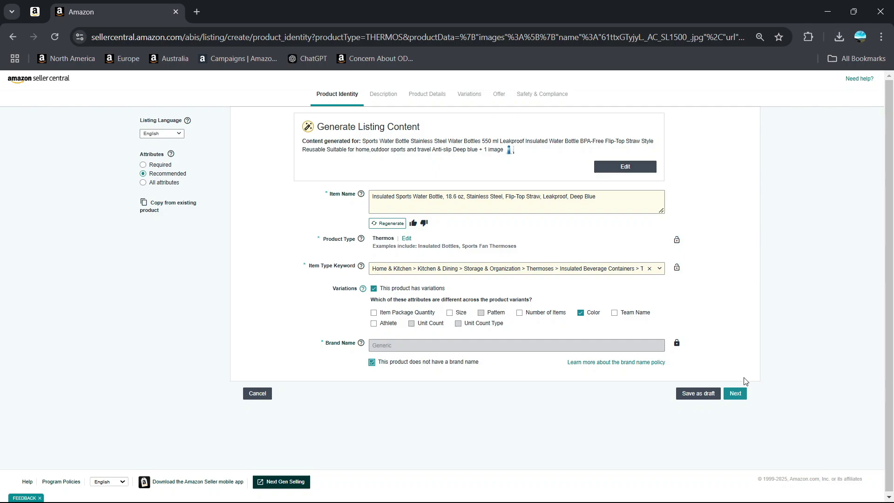
pyautogui.click(735, 395)
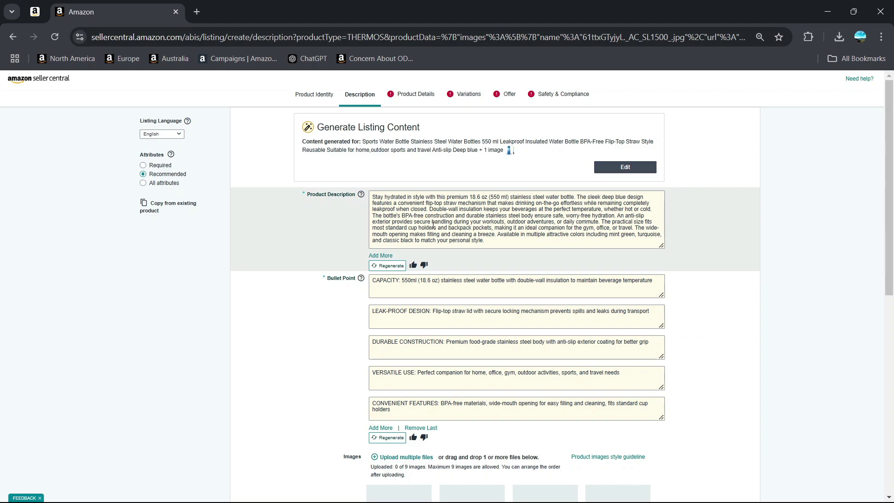
pyautogui.scroll(-2, 454, 227)
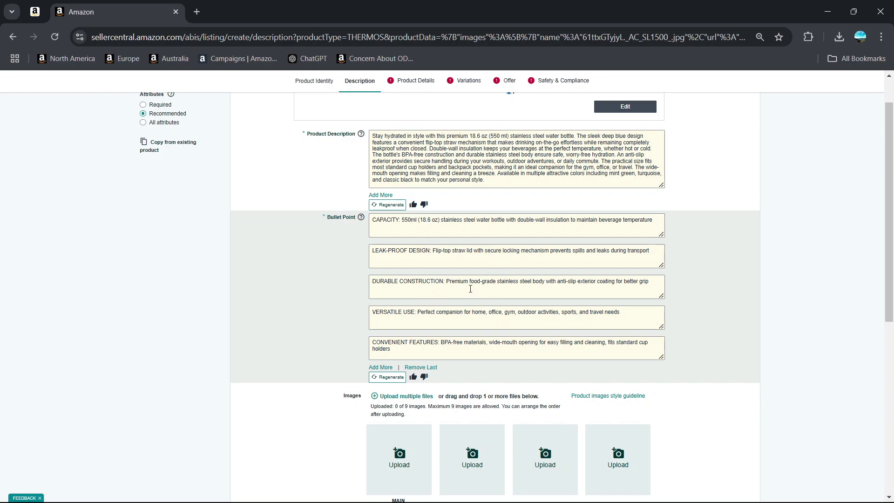
pyautogui.scroll(-3, 470, 288)
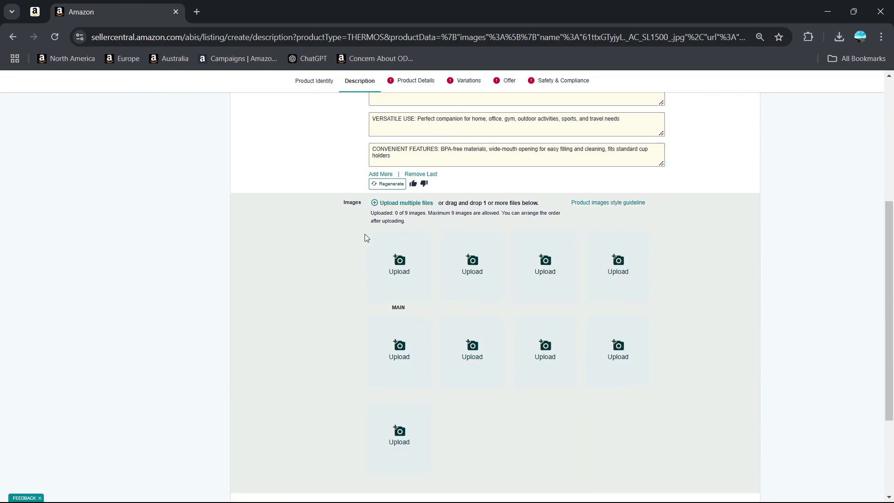
# Add the bottle photo as the MAIN image and set age range Adult and size large
pyautogui.click(839, 37)
pyautogui.moveTo(710, 94); pyautogui.dragTo(400, 262)
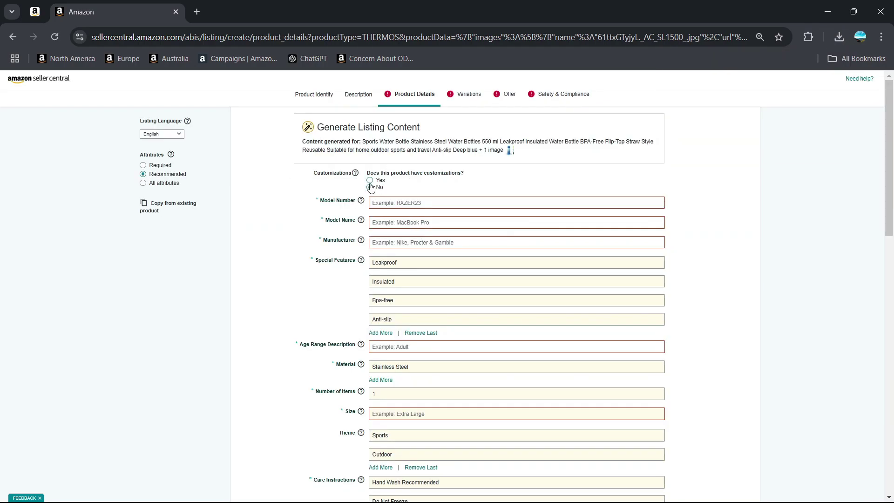
pyautogui.scroll(-2, 291, 270)
pyautogui.click(391, 244)
pyautogui.click(517, 256)
pyautogui.write('large')
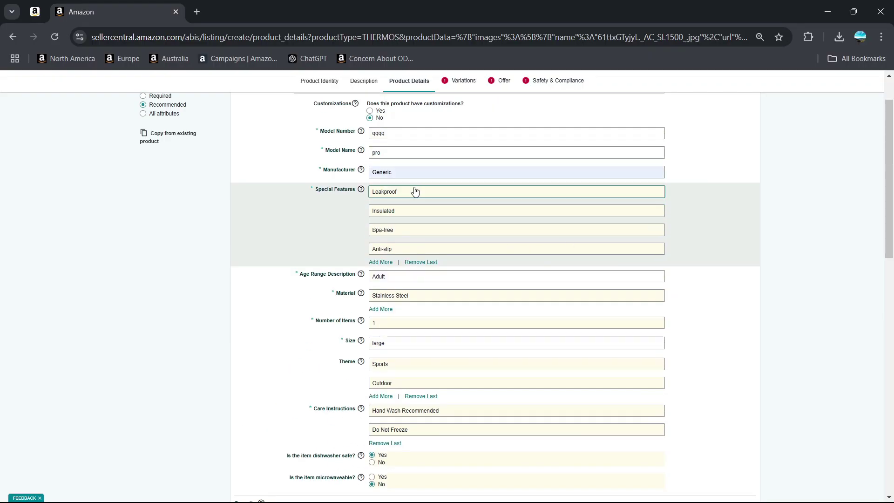
pyautogui.scroll(-10, 412, 190)
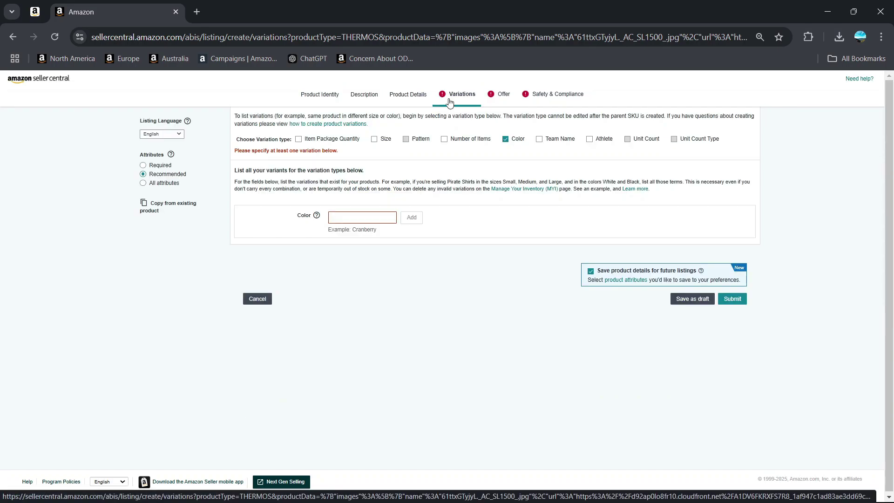
# Add a Blue color variant and enter its seller SKU and external product ID
pyautogui.click(362, 221)
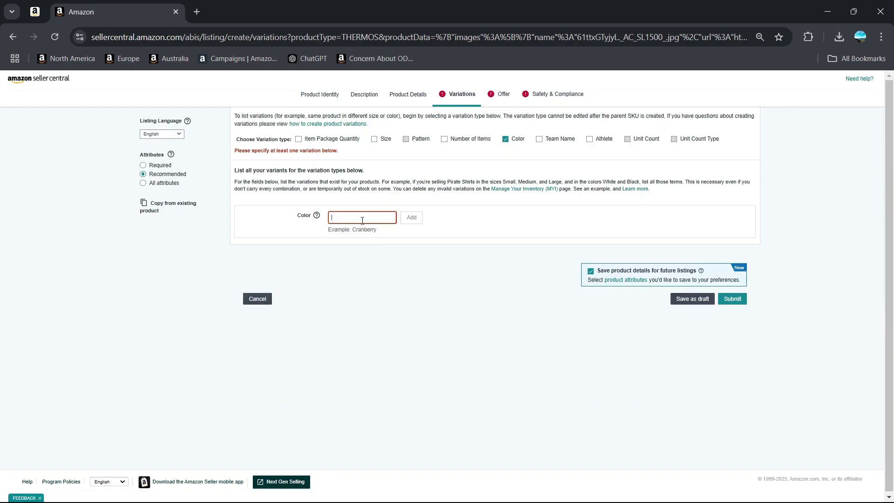
pyautogui.write('Bl')
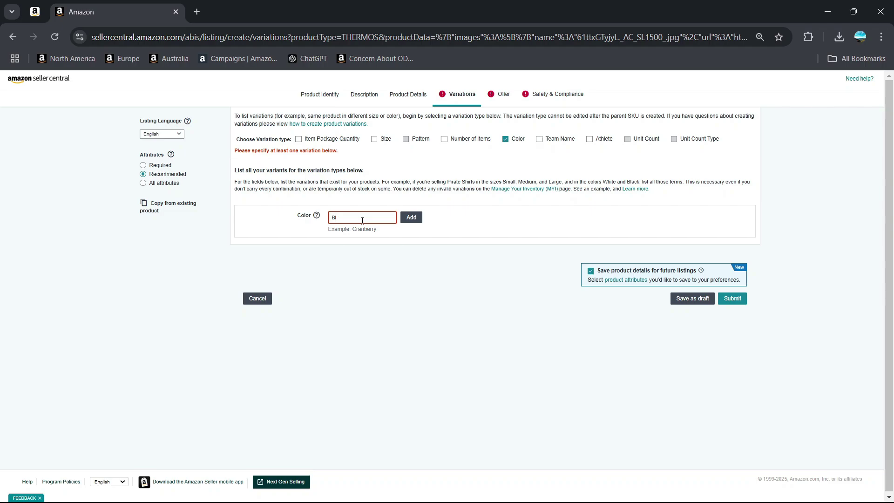
pyautogui.write('ue')
pyautogui.click(409, 219)
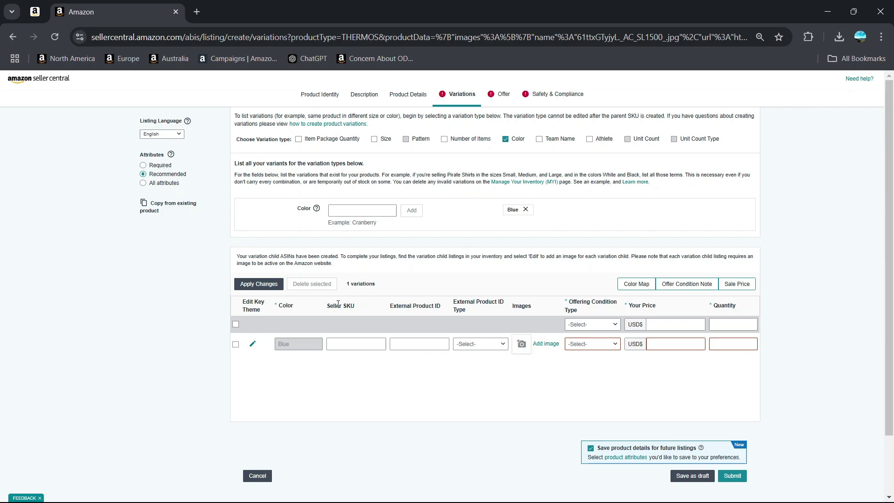
pyautogui.moveTo(326, 306); pyautogui.dragTo(355, 306)
pyautogui.click(352, 344)
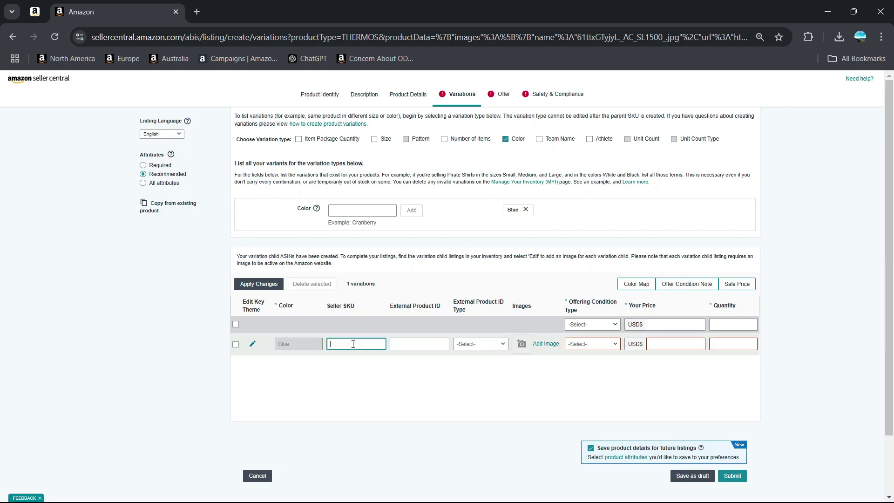
pyautogui.tripleClick(424, 305)
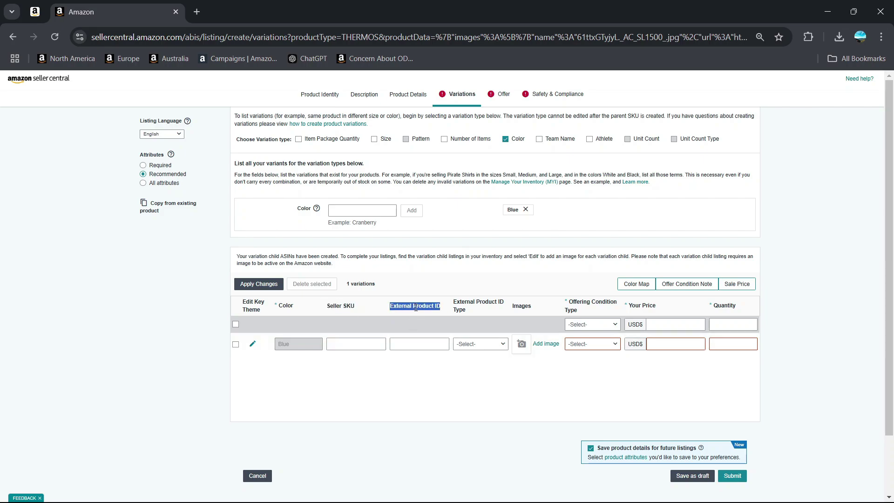
pyautogui.click(414, 344)
# Set the Blue variant's condition to New, price 29.99 and quantity
pyautogui.click(600, 329)
pyautogui.click(674, 344)
pyautogui.write('22.00')
pyautogui.click(732, 344)
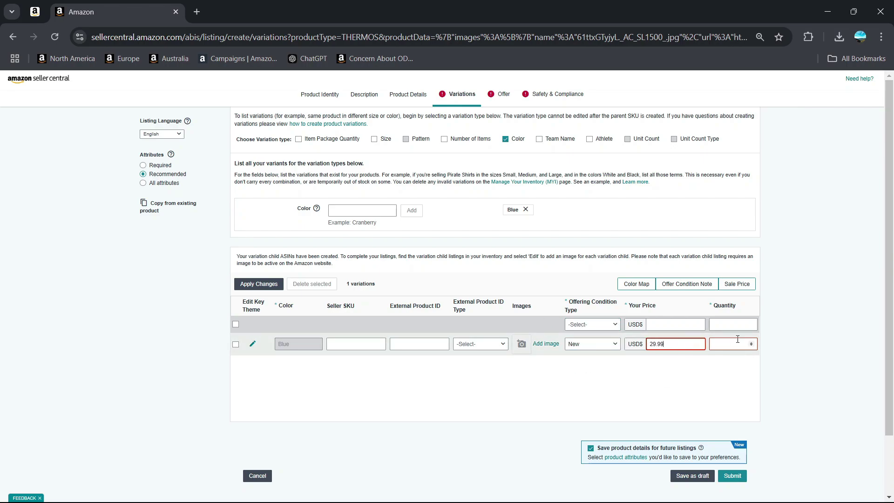
pyautogui.click(546, 343)
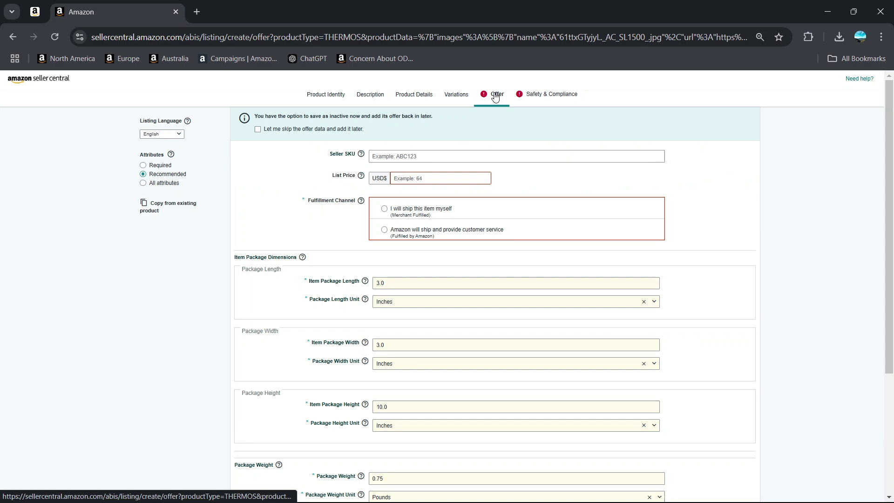
pyautogui.write('49.99')
# Choose 'I will ship this item myself' with the Migrated Template shipping group
pyautogui.click(341, 219)
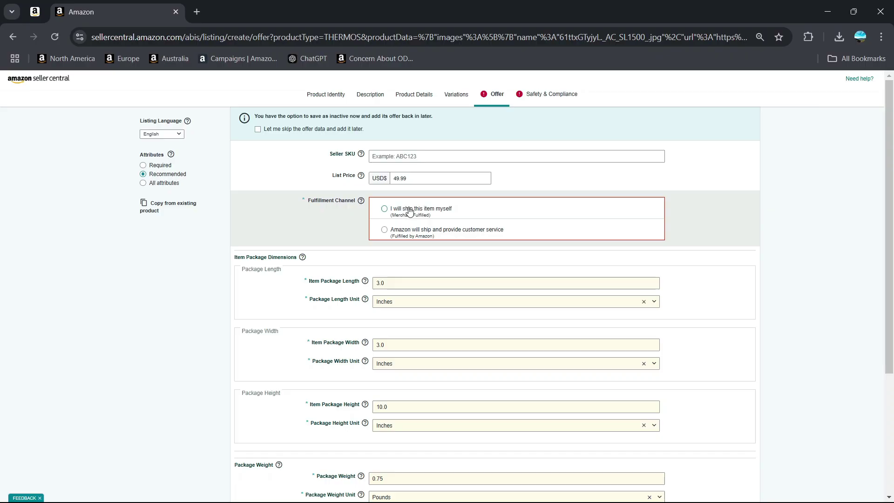
pyautogui.click(412, 213)
pyautogui.scroll(-1, 326, 157)
pyautogui.tripleClick(324, 154)
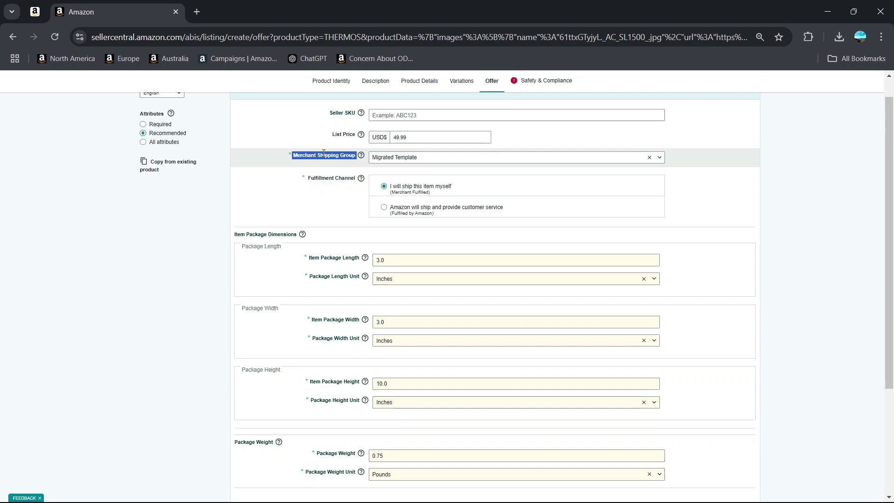
pyautogui.click(414, 168)
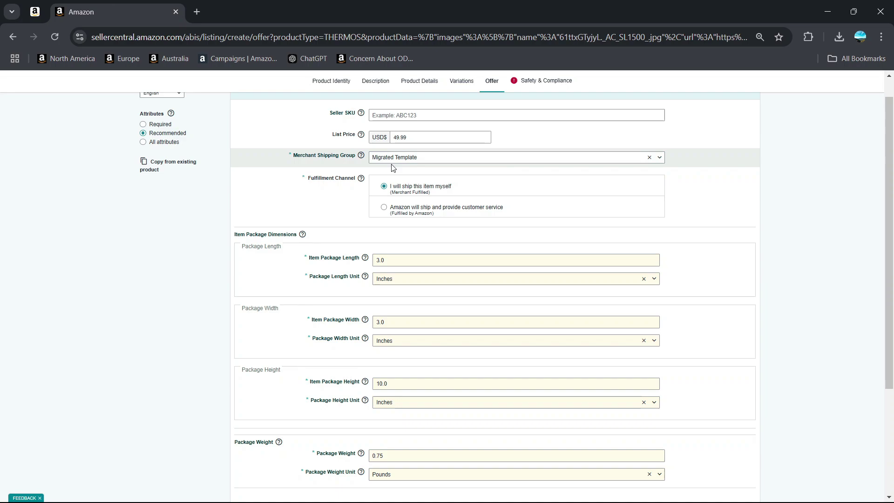
pyautogui.scroll(-1, 344, 238)
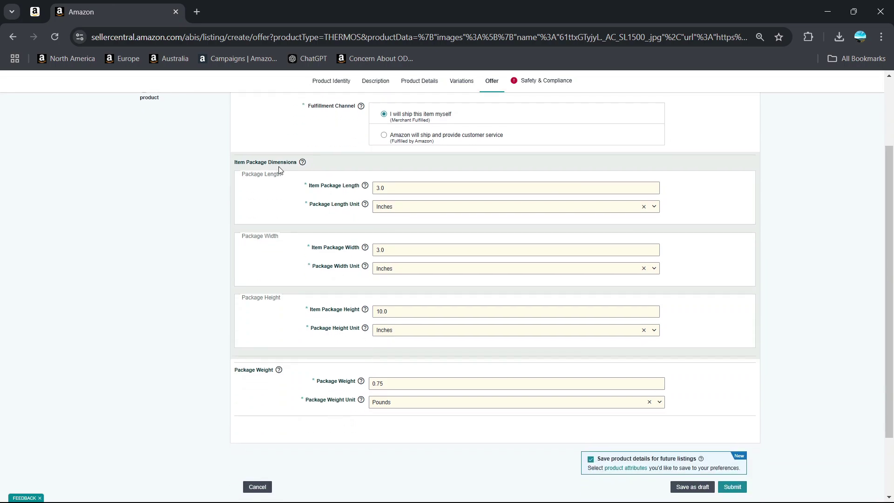
pyautogui.scroll(-1, 472, 274)
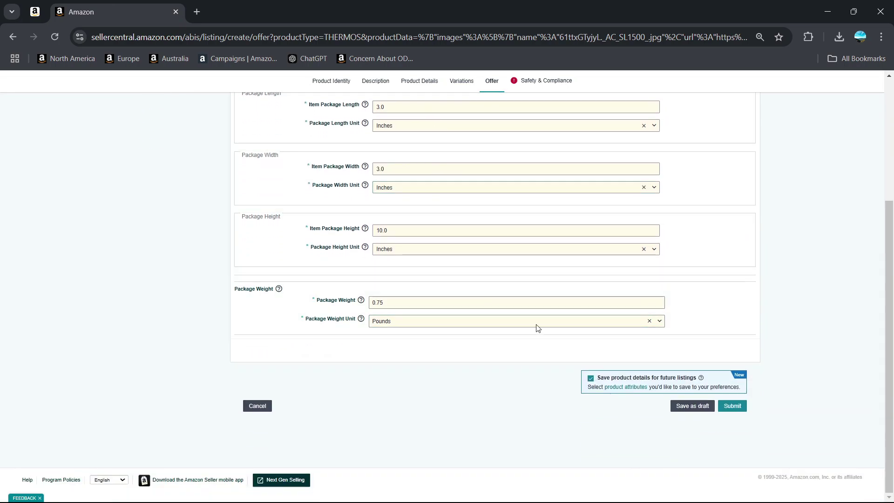
# Set country of origin to United States and dangerous goods regulations to Not Applicable
pyautogui.click(540, 84)
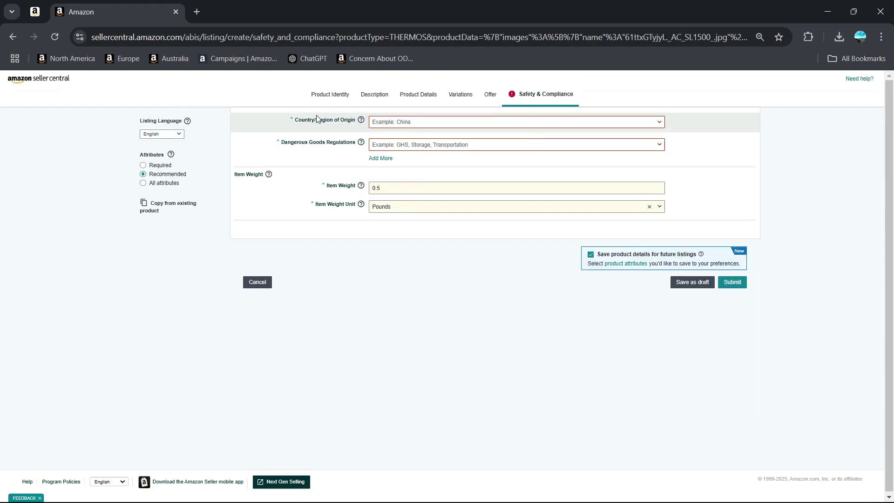
pyautogui.click(403, 123)
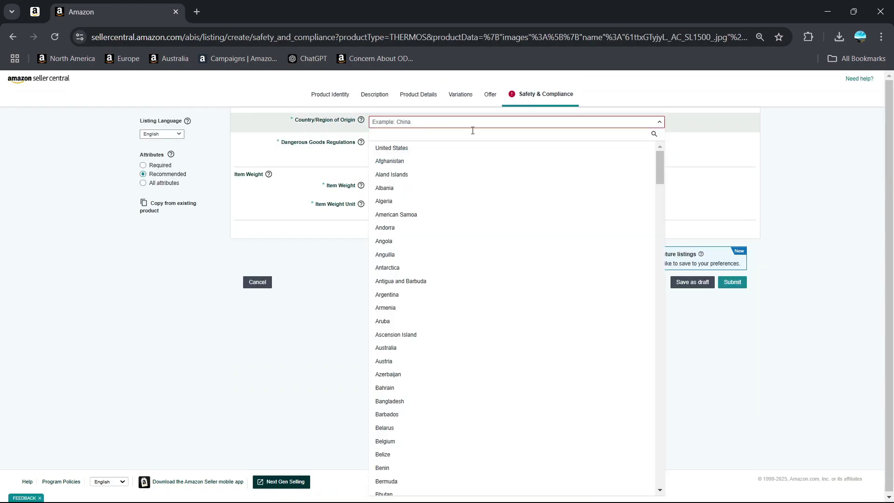
pyautogui.click(394, 148)
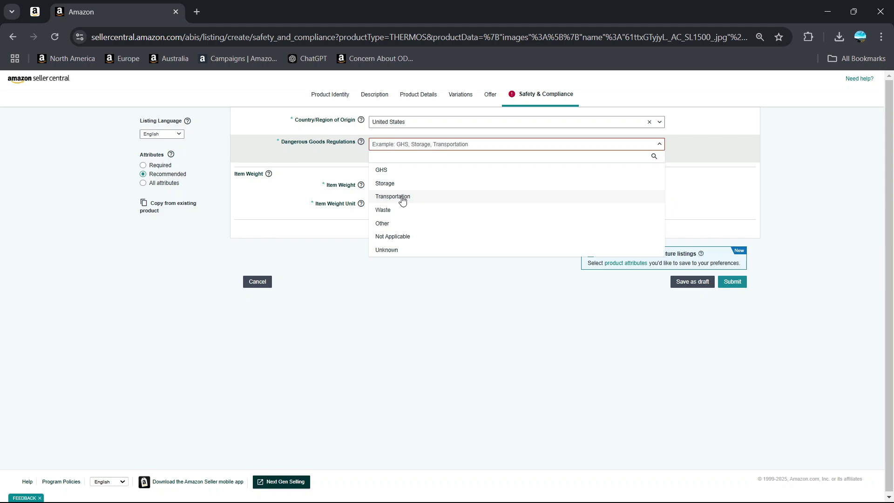
pyautogui.click(398, 236)
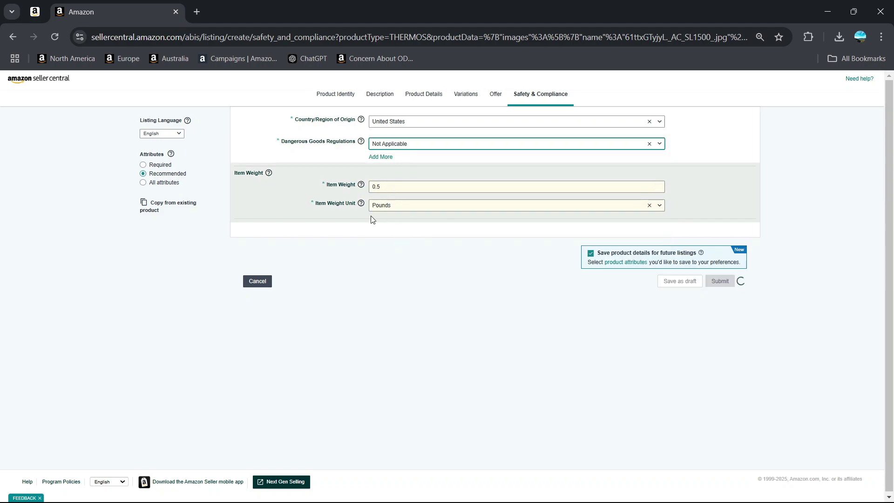